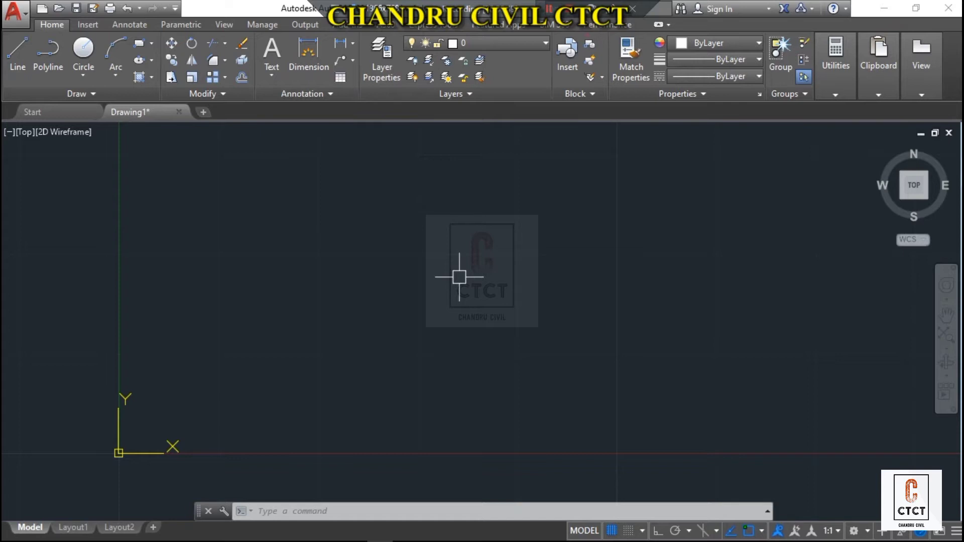
Step: Draw a freehand horizontal rectangle with the Rectangle command, about twice as wide as it is high
type("REC")
key("Return")
left_click(340, 252)
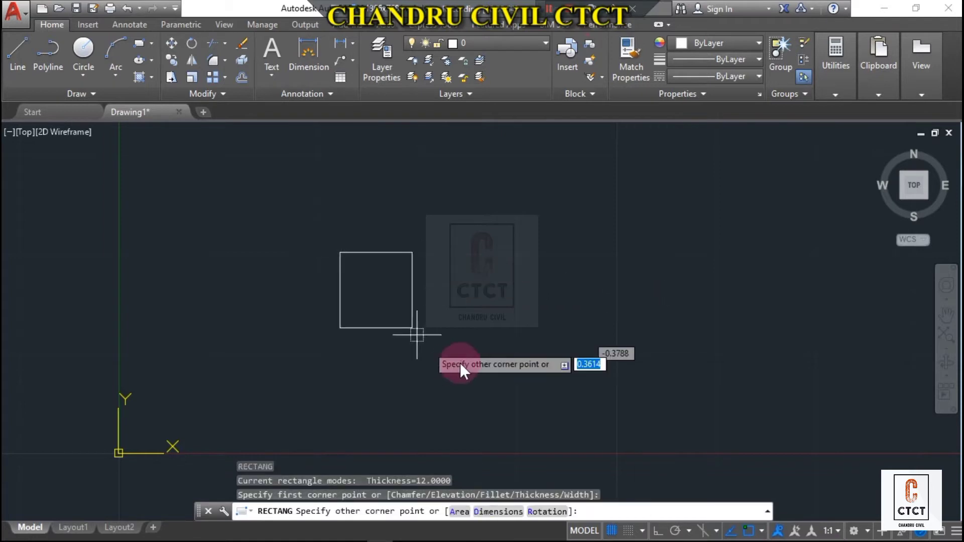
left_click(591, 376)
key("Escape")
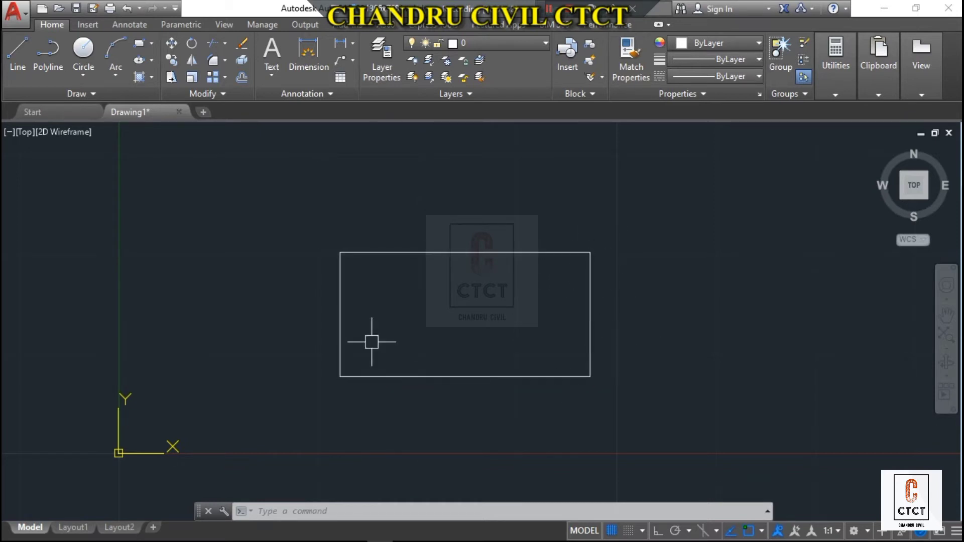
Step: With the Line command and Ortho on, draw a horizontal bottom edge for a second rectangle beside the first
middle_click_drag(387, 285, 257, 287)
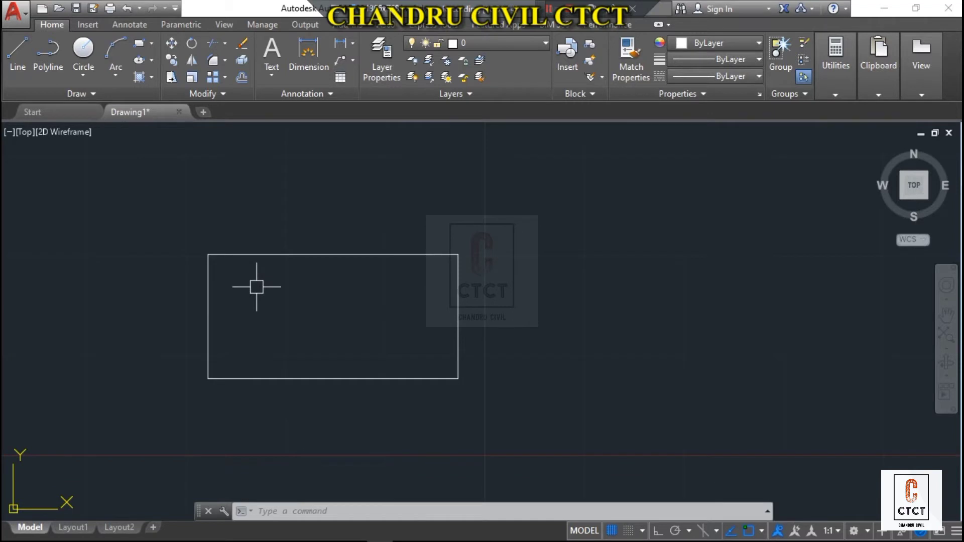
type("l")
key("Return")
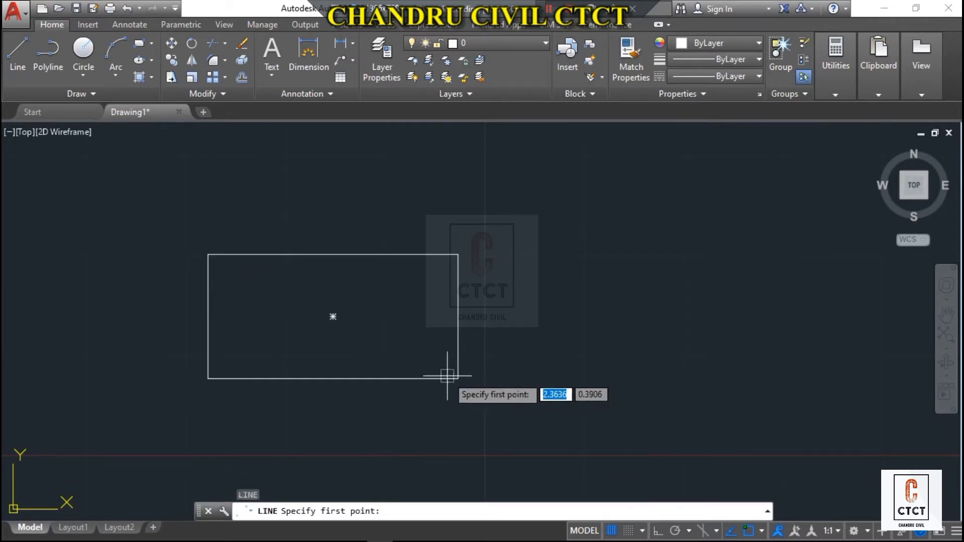
left_click(532, 374)
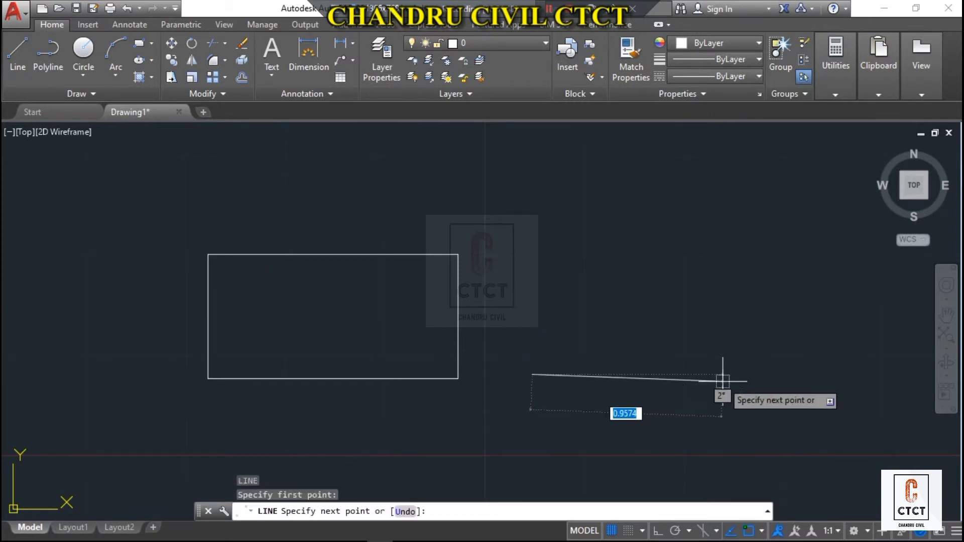
left_click(769, 370)
key("ctrl+z")
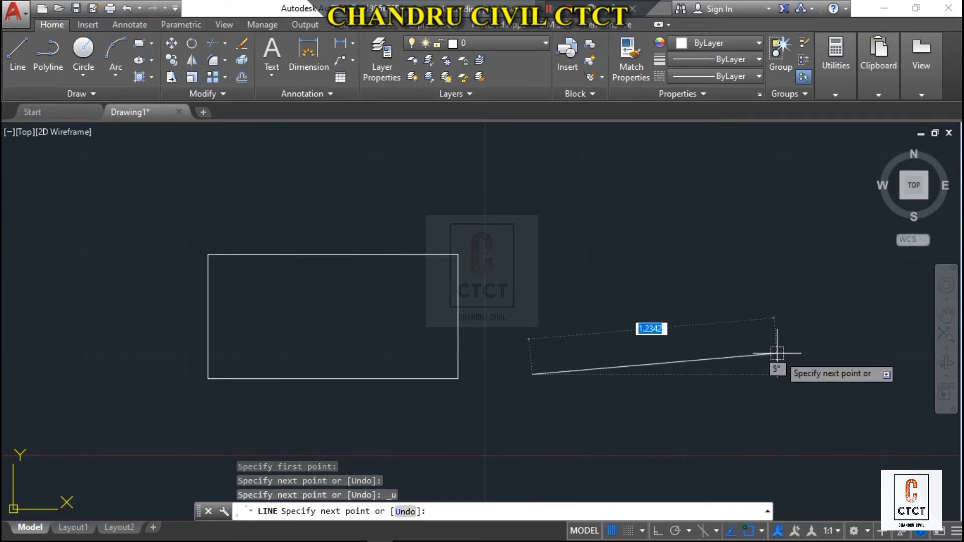
key("F8")
left_click(767, 342)
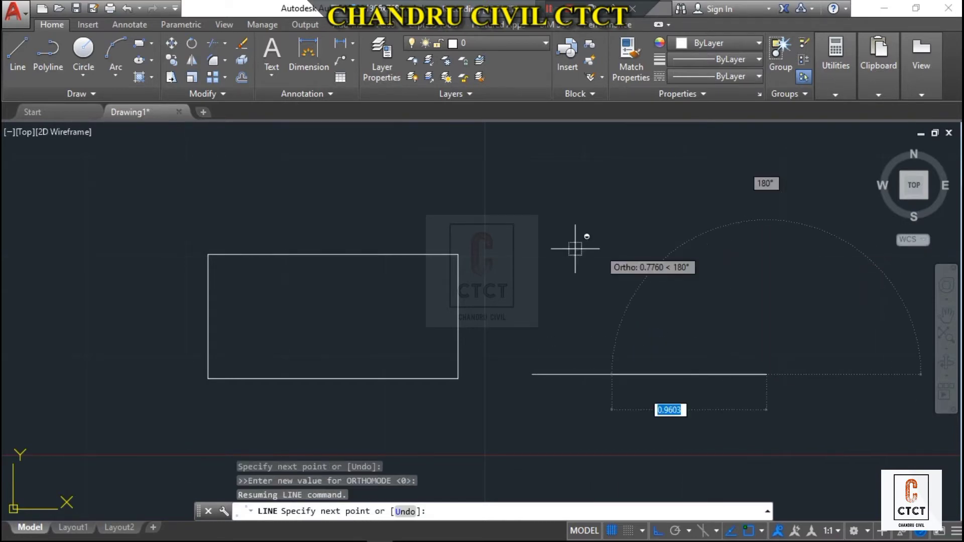
Step: Continue the line chain with a vertical right side, a horizontal top edge and a left side meeting the bottom edge
left_click(740, 254)
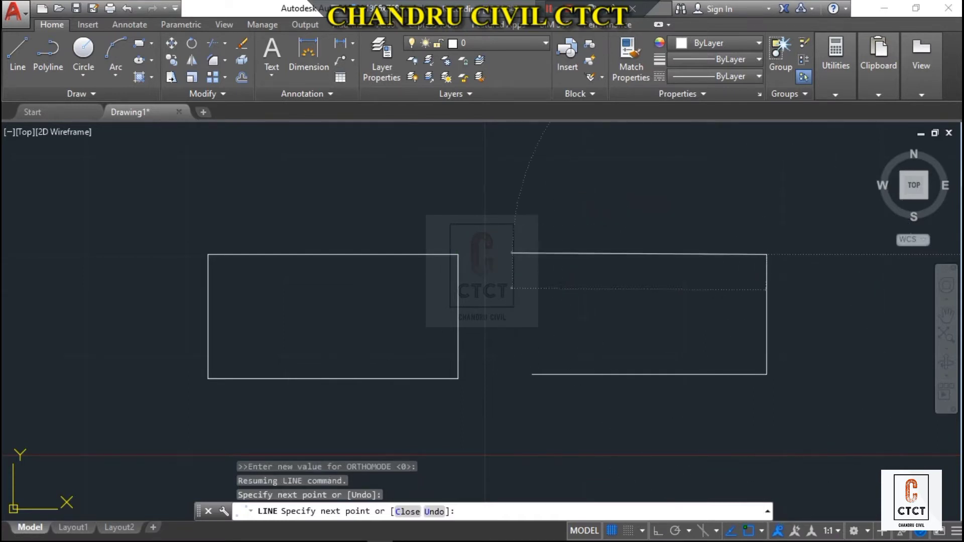
key("F8")
left_click(539, 255)
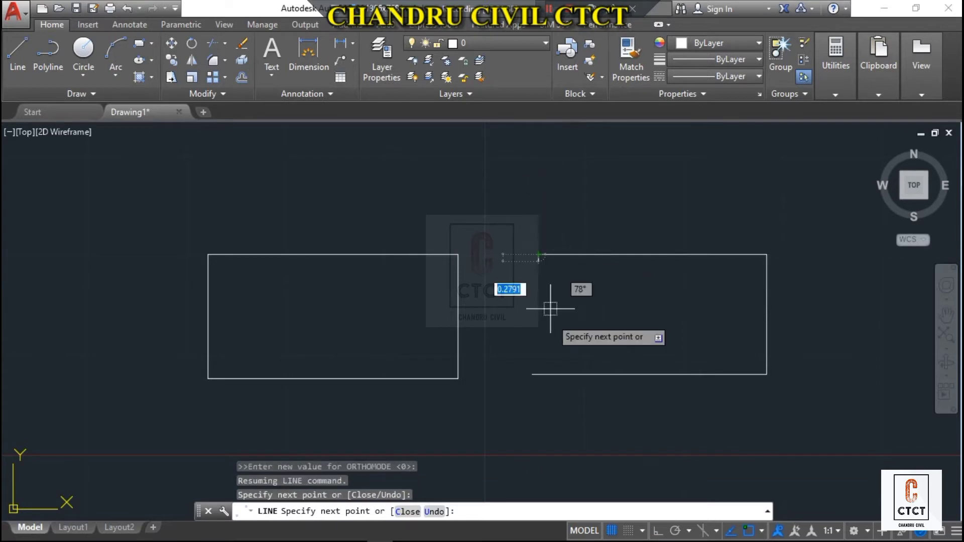
left_click(533, 375)
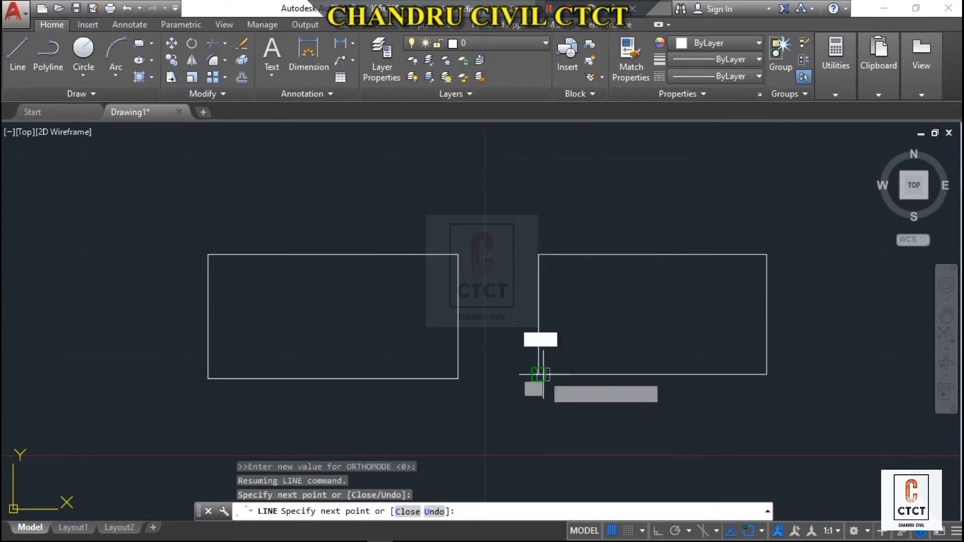
key("Escape")
key("Escape")
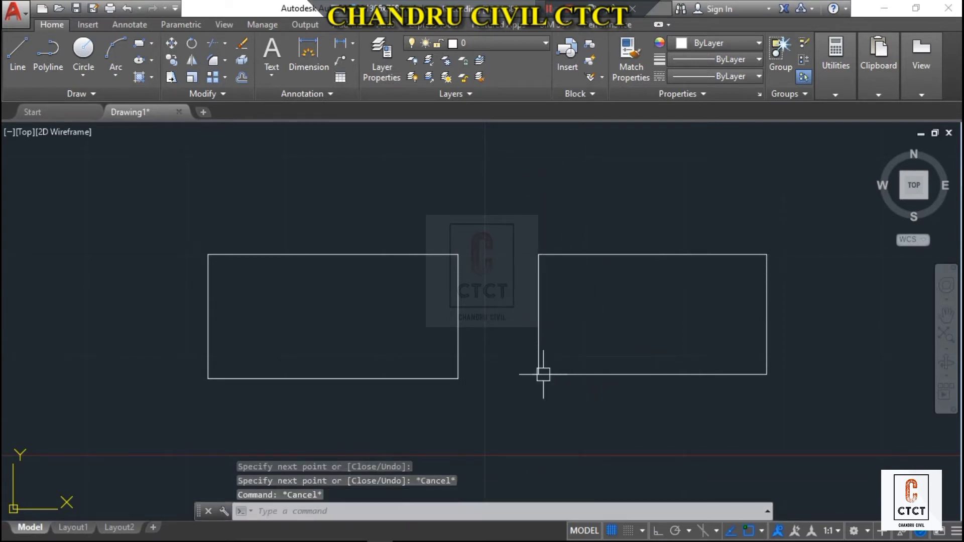
Step: Stretch the overhanging left end of the bottom line back to the corner with the left side
scroll(543, 362, "up", 2)
scroll(368, 263, "down", 2)
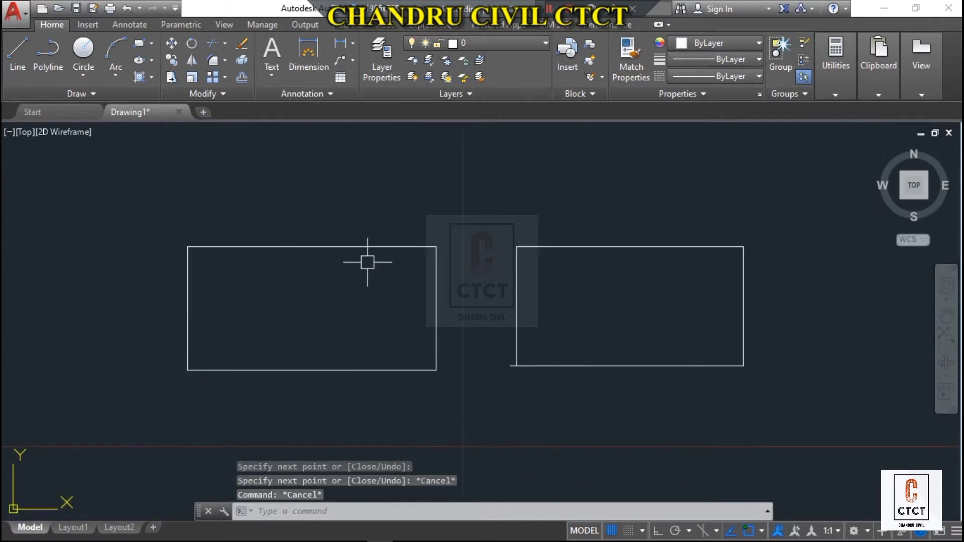
left_click(545, 367)
left_click(510, 366)
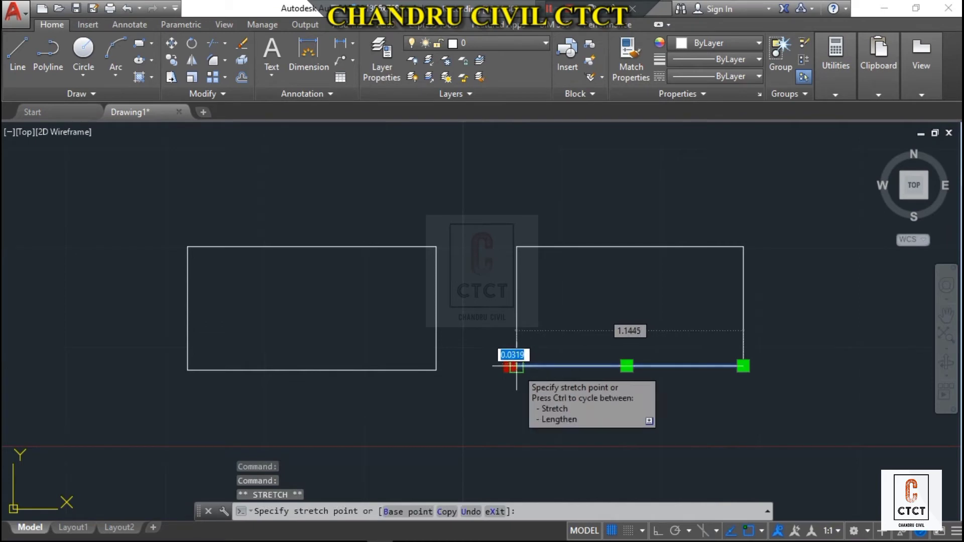
key("Escape")
key("Escape")
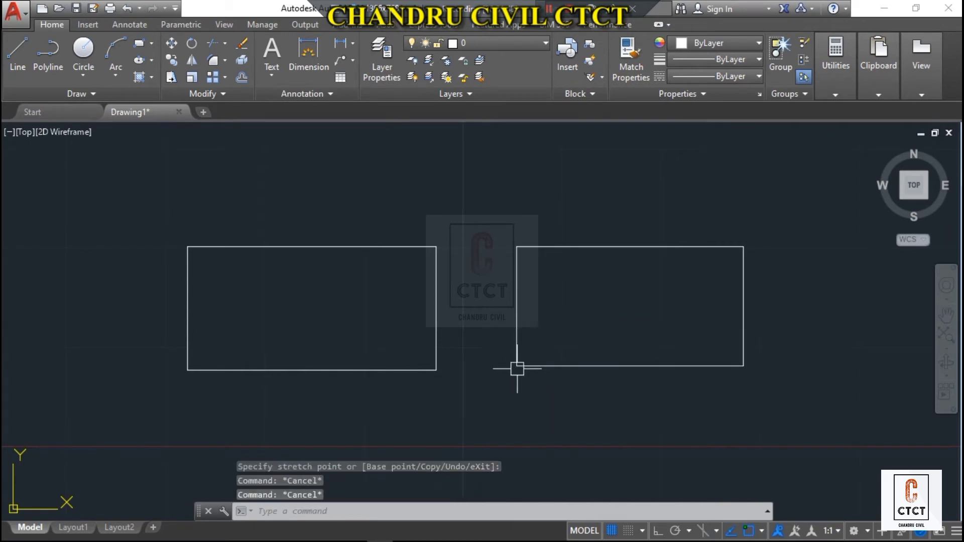
Step: Select the left rectangle and, separately, each of the four lines of the right-hand shape to compare how they are grouped
left_click(239, 246)
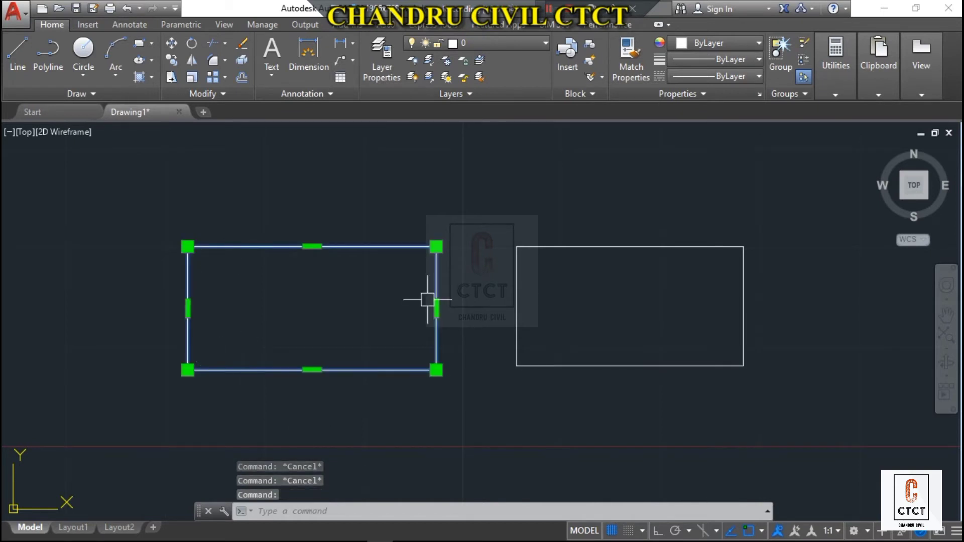
key("Escape")
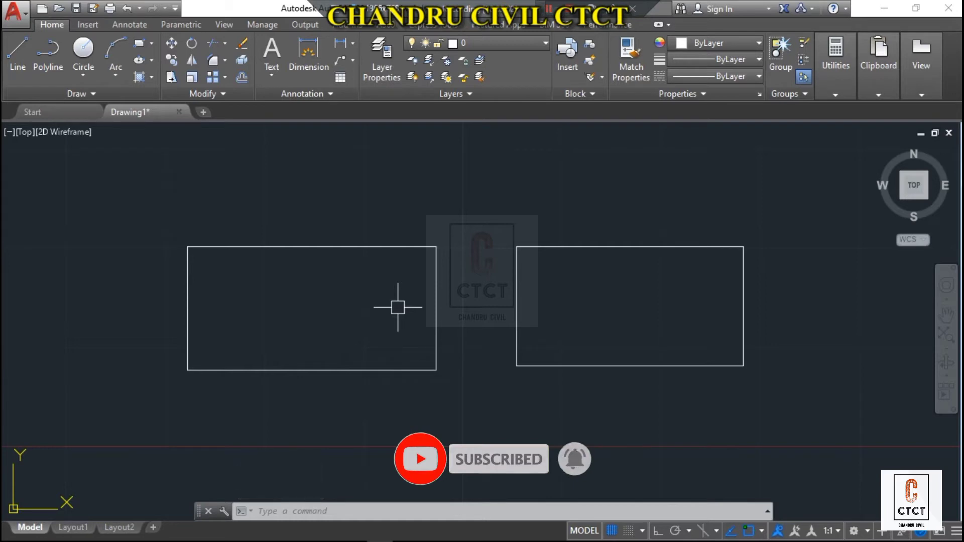
middle_click_drag(399, 302, 359, 290)
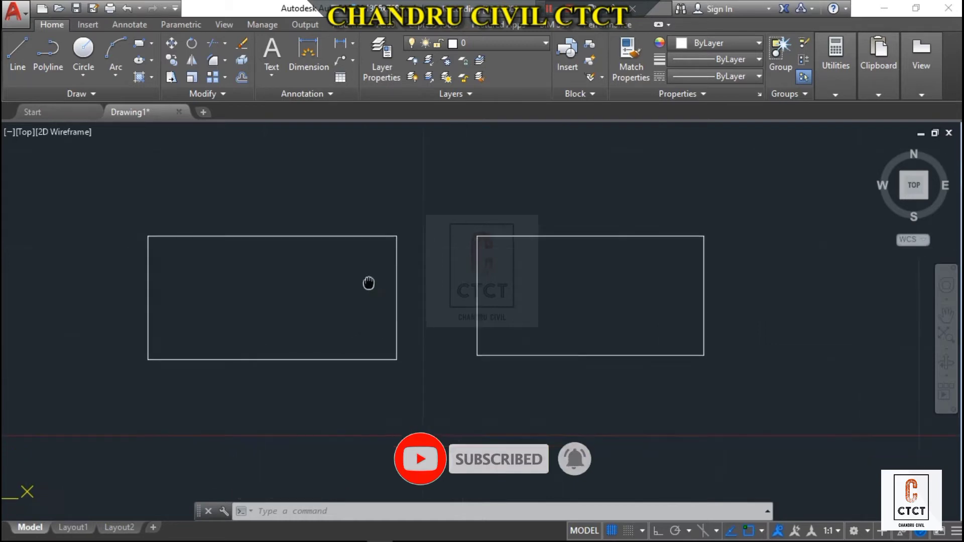
left_click(560, 236)
left_click(476, 278)
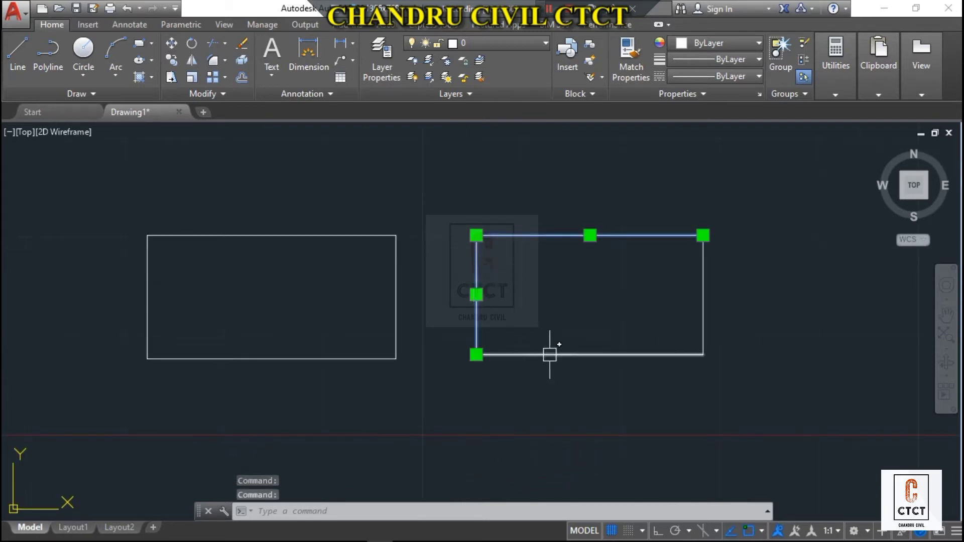
left_click(551, 354)
left_click(719, 295)
left_click(699, 295)
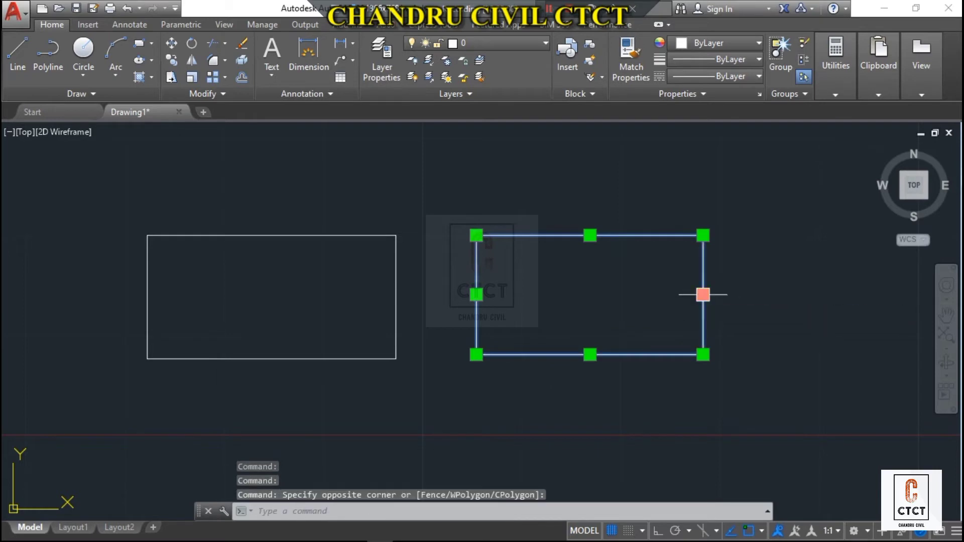
key("Escape")
key("Escape")
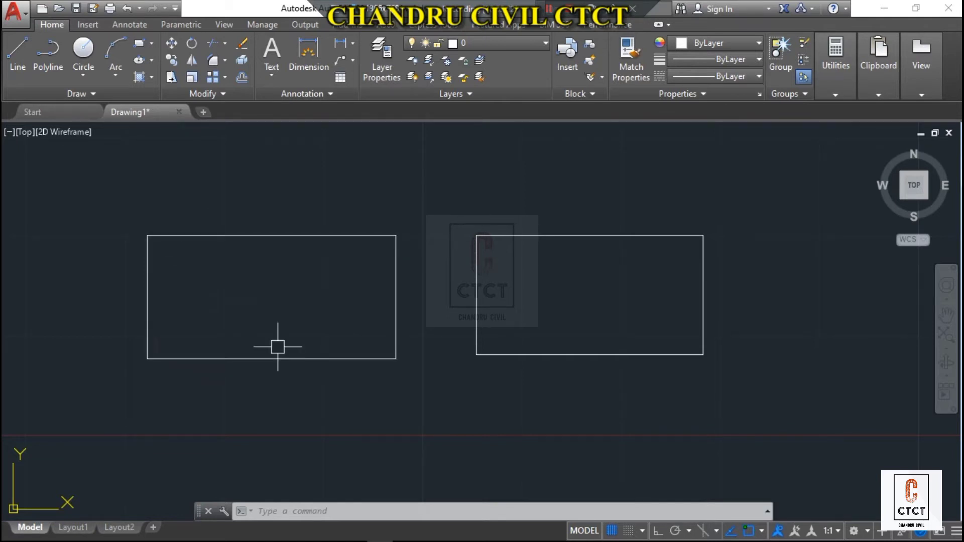
Step: Explode the left rectangle into separate lines
type("EXPLODE")
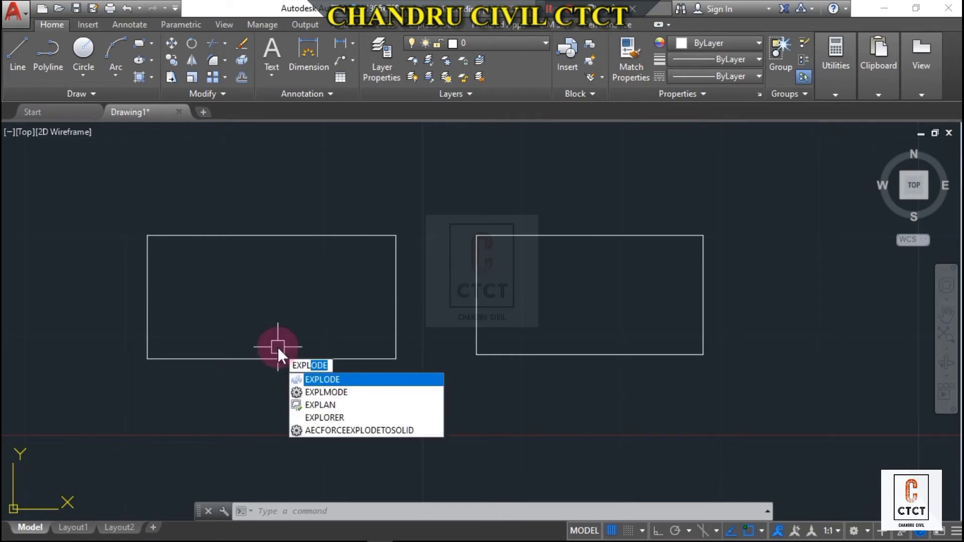
key("Return")
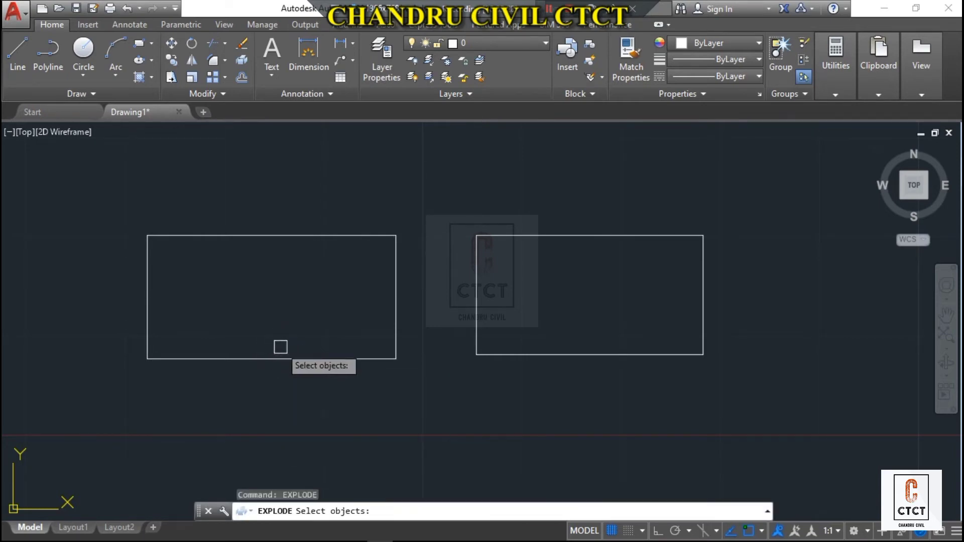
left_click(266, 363)
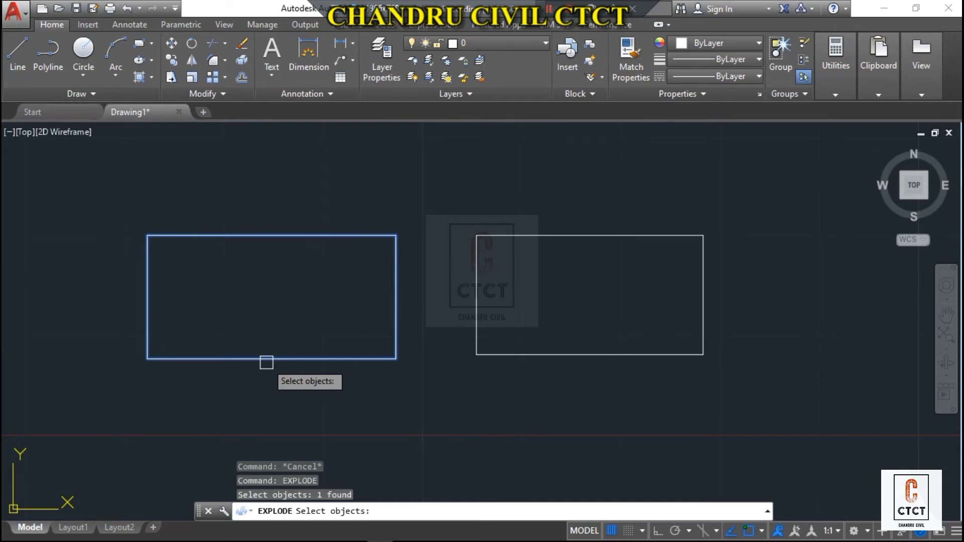
key("Return")
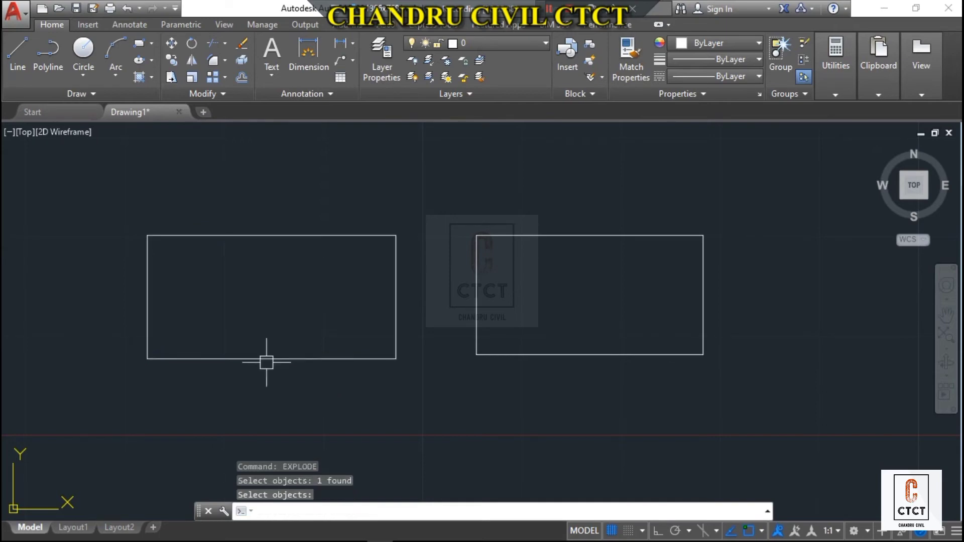
Step: Select the four edges of the exploded rectangle one by one to check that they are separate objects
left_click(263, 235)
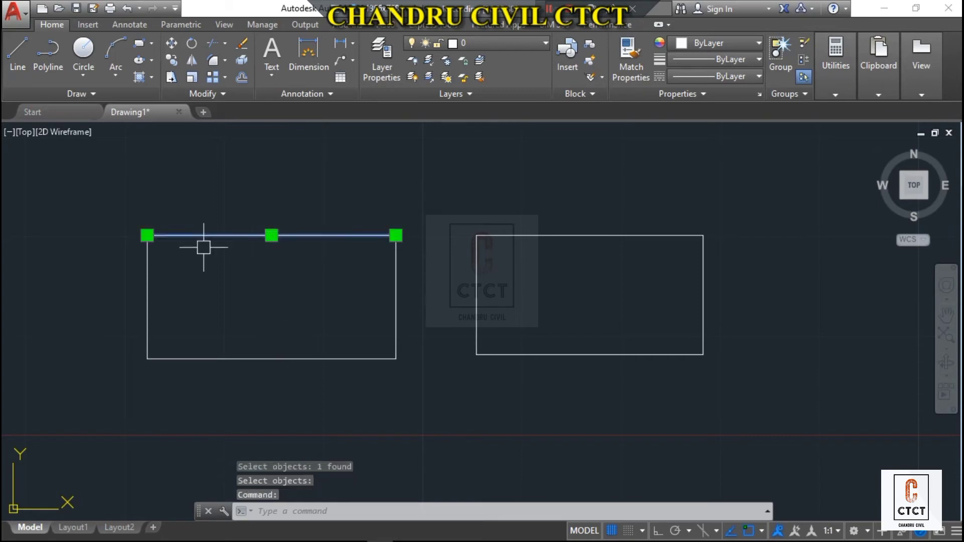
left_click(146, 295)
left_click(244, 358)
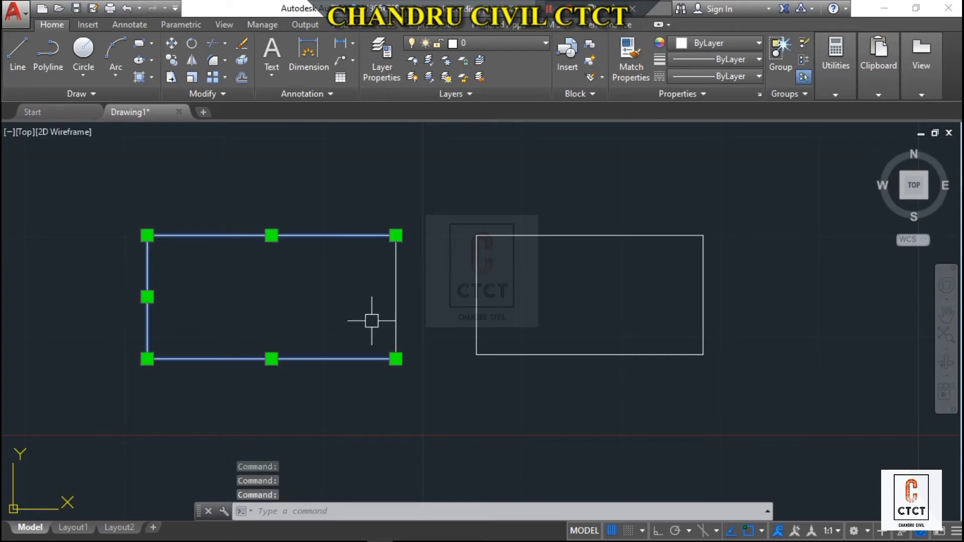
left_click(396, 297)
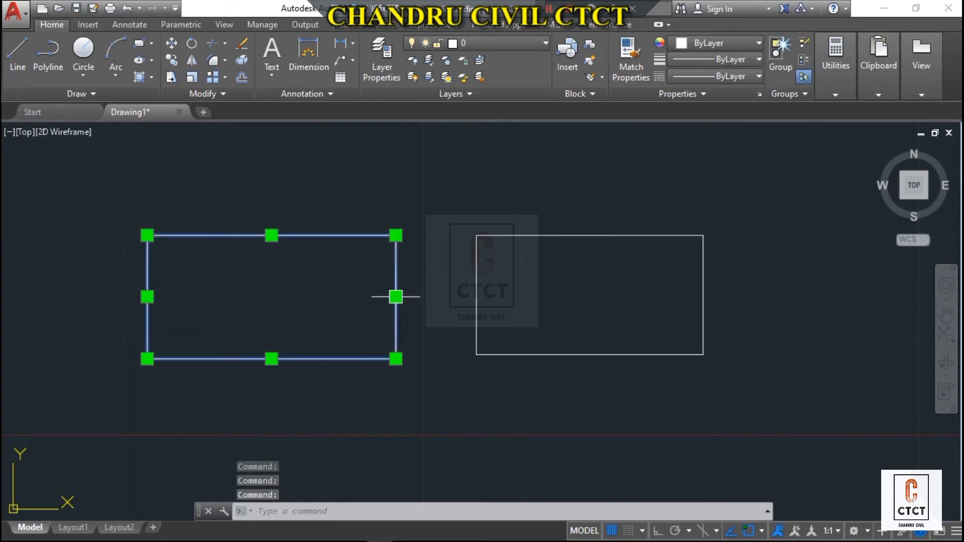
key("Escape")
Step: Move the exploded rectangle's top edge by its midpoint upward and slightly right, away from the other three edges
left_click(264, 234)
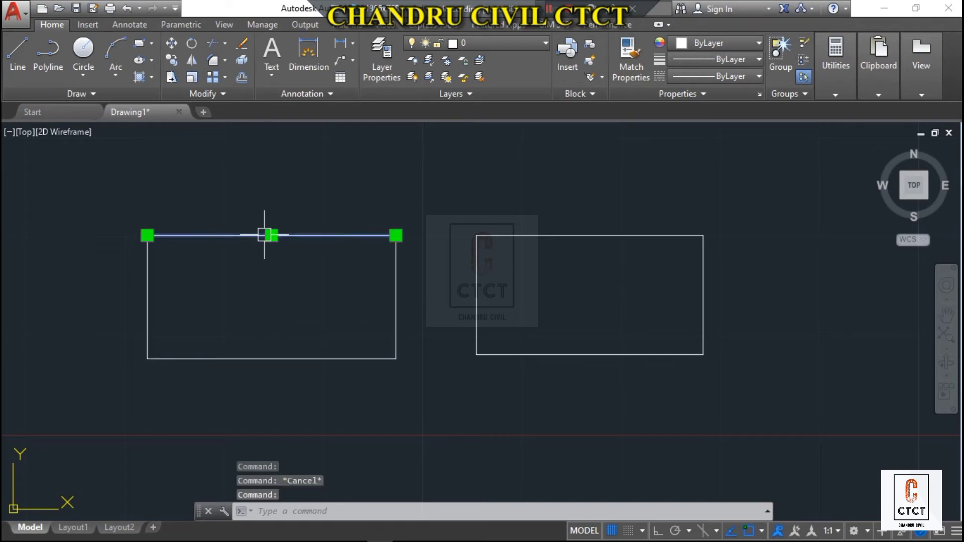
left_click(271, 235)
key("Escape")
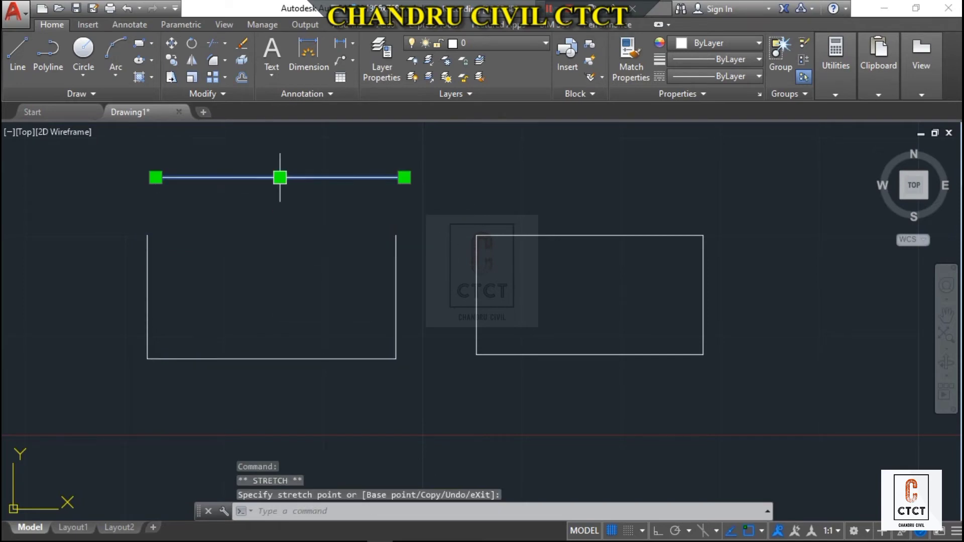
key("Escape")
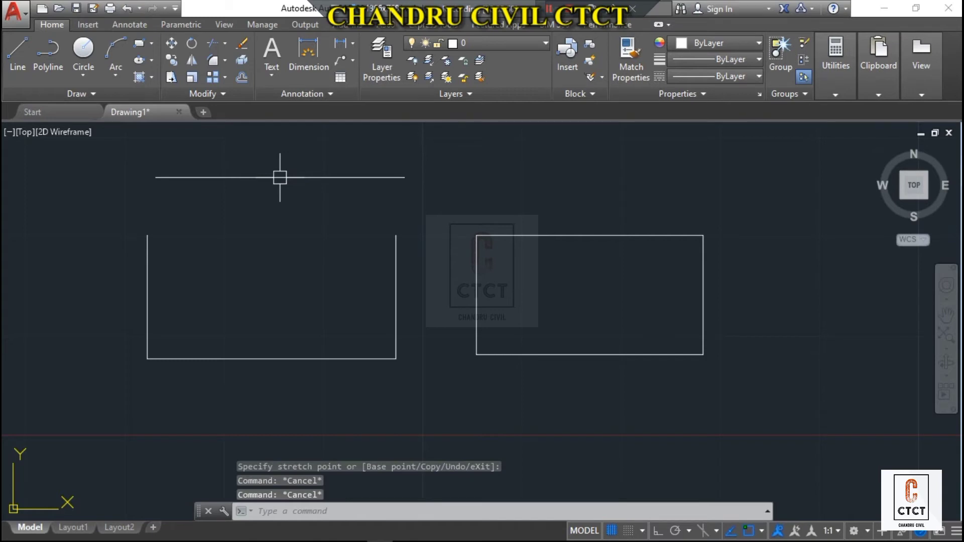
Step: Join the four lines of the right-hand rectangle into one polyline
middle_click_drag(364, 231, 351, 236)
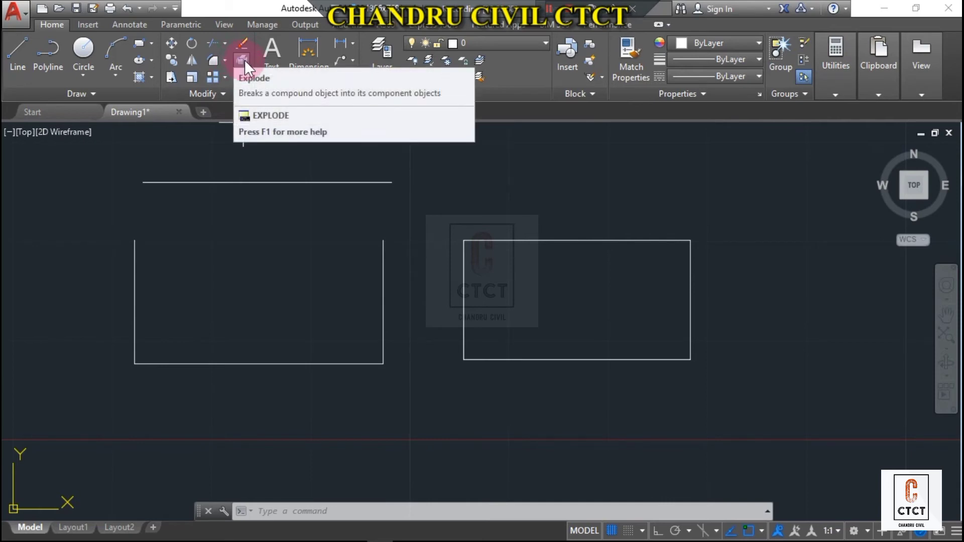
middle_click_drag(449, 185, 445, 194)
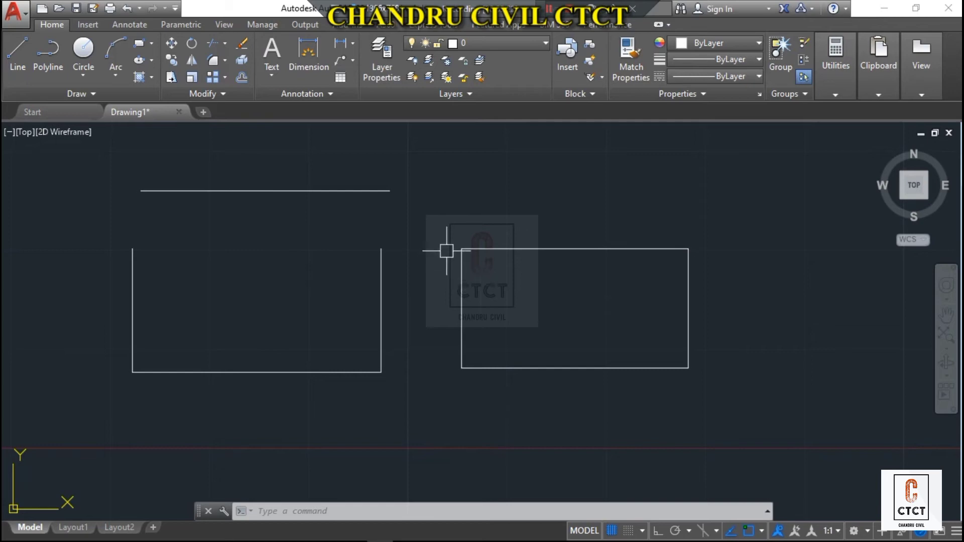
type("j")
key("Return")
left_click(443, 223)
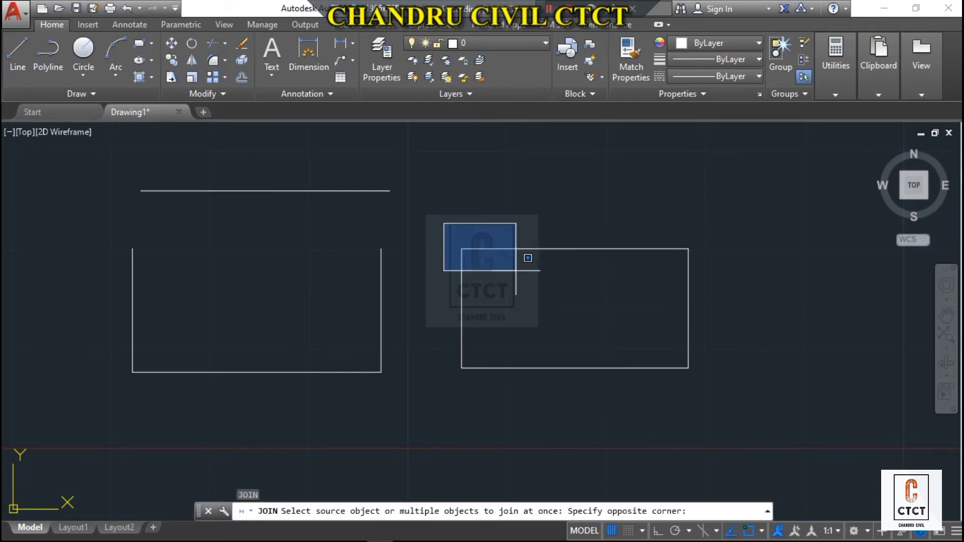
left_click(724, 395)
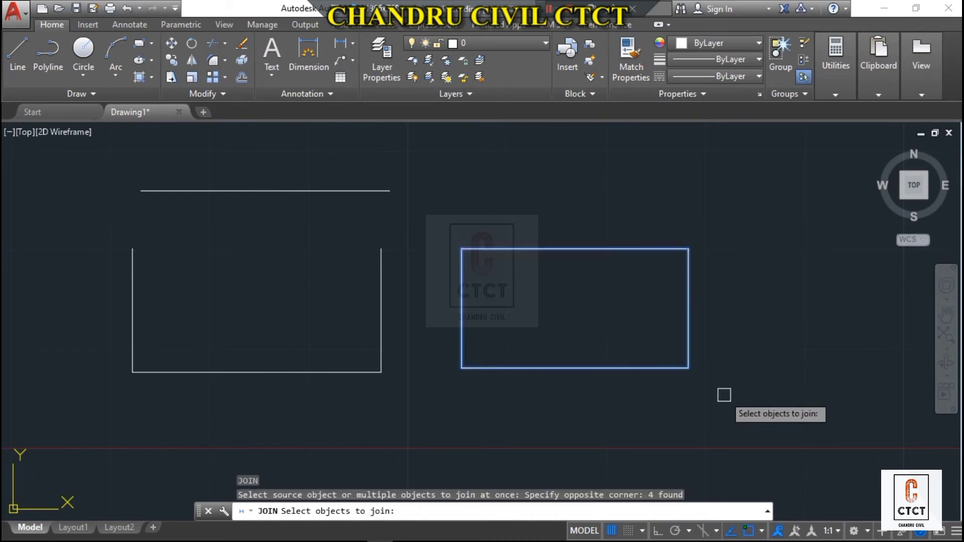
key("Return")
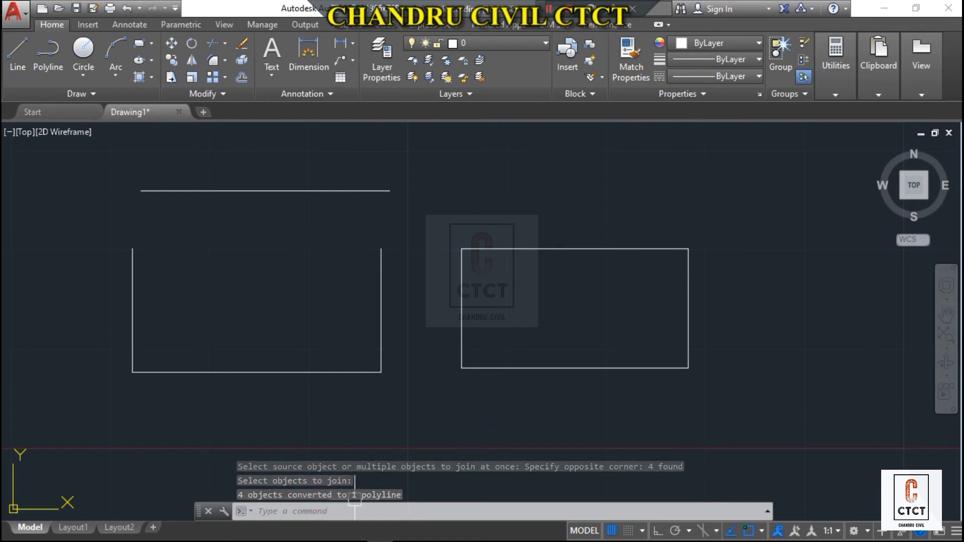
left_click(403, 510)
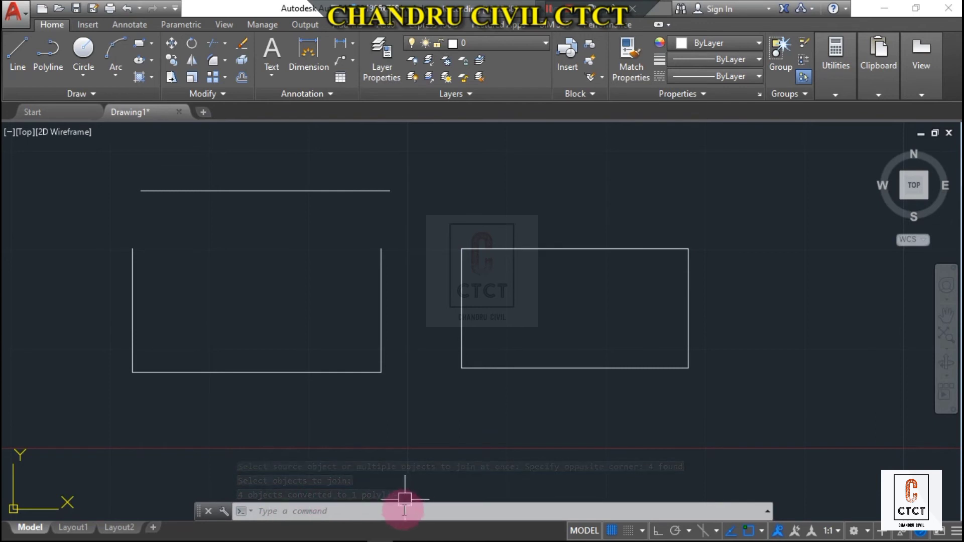